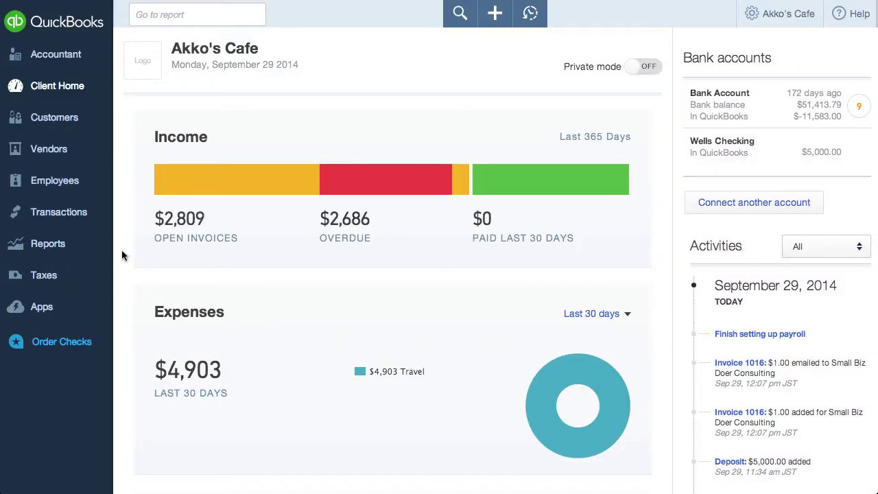
# Step: Expand the Transactions menu in the left navigation of Akko's Cafe's dashboard
pyautogui.click(69, 219)
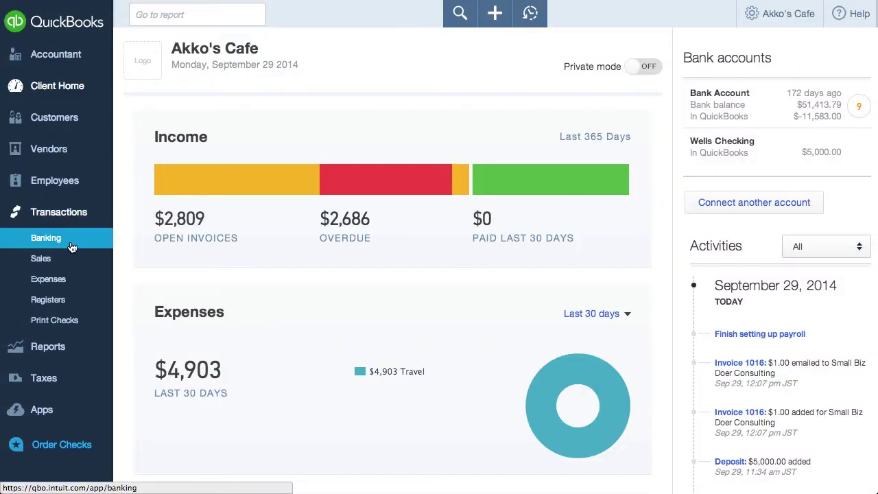
# Step: Open the bank rules list via Banking's Update menu, choosing Manage rules
pyautogui.click(71, 246)
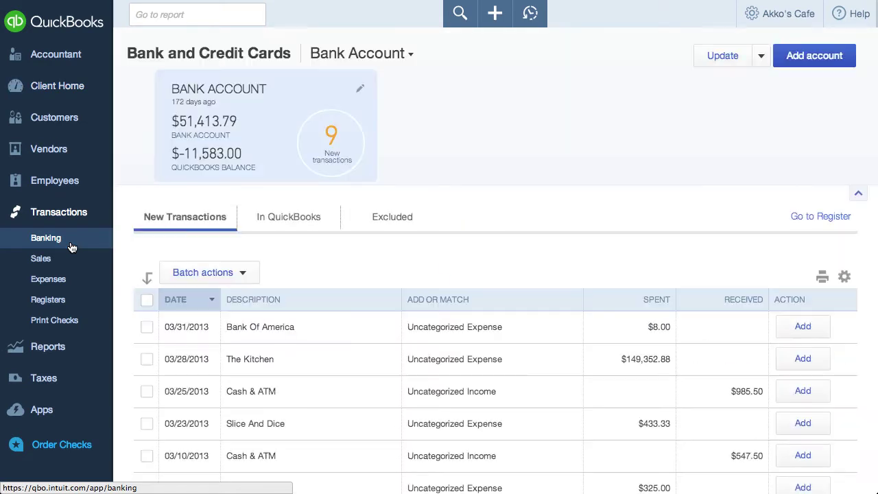
pyautogui.click(762, 55)
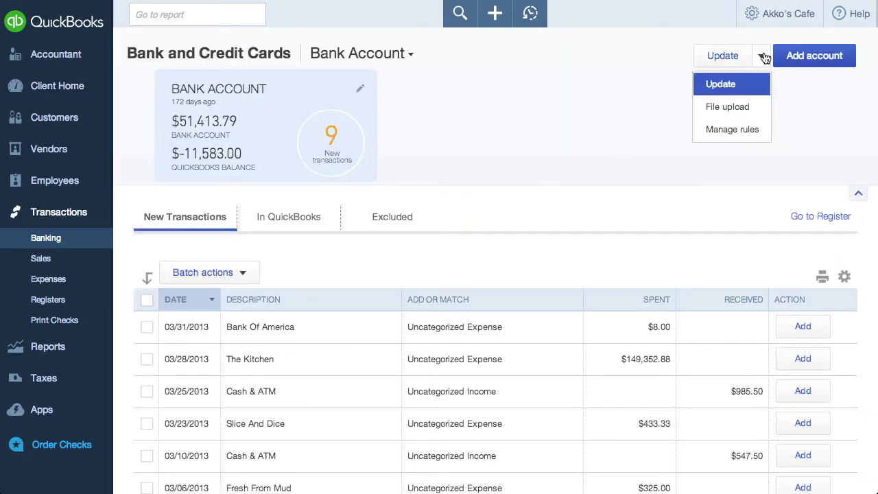
pyautogui.click(753, 130)
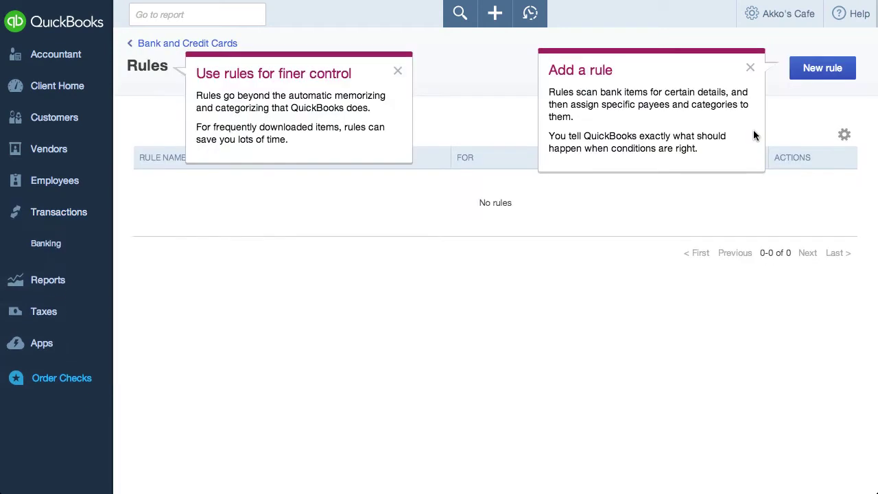
# Step: Dismiss the two rule tips and start a new rule
pyautogui.click(750, 70)
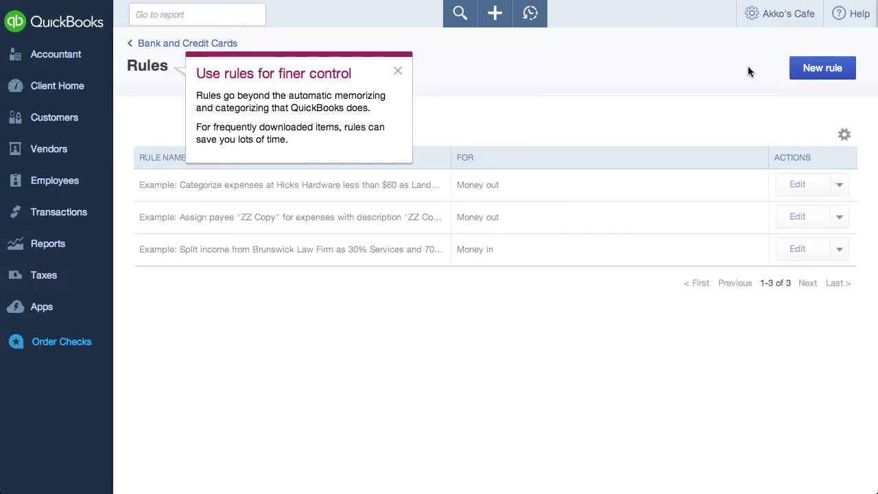
pyautogui.click(399, 72)
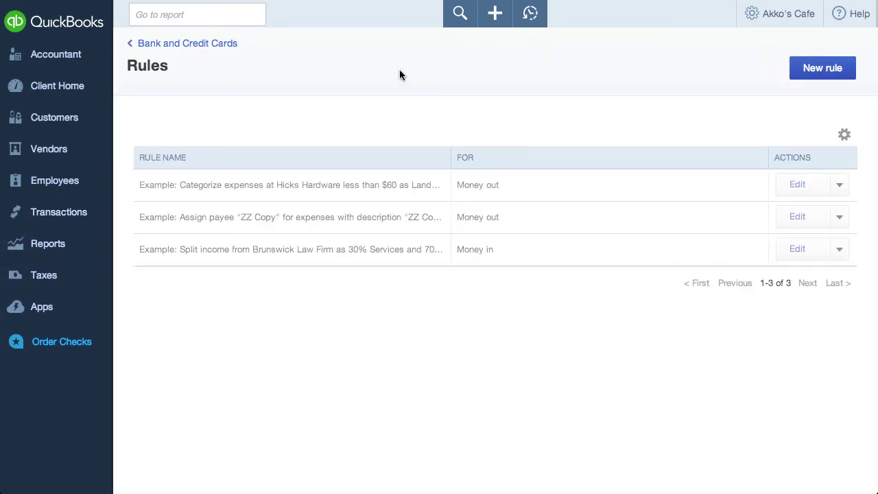
pyautogui.click(814, 77)
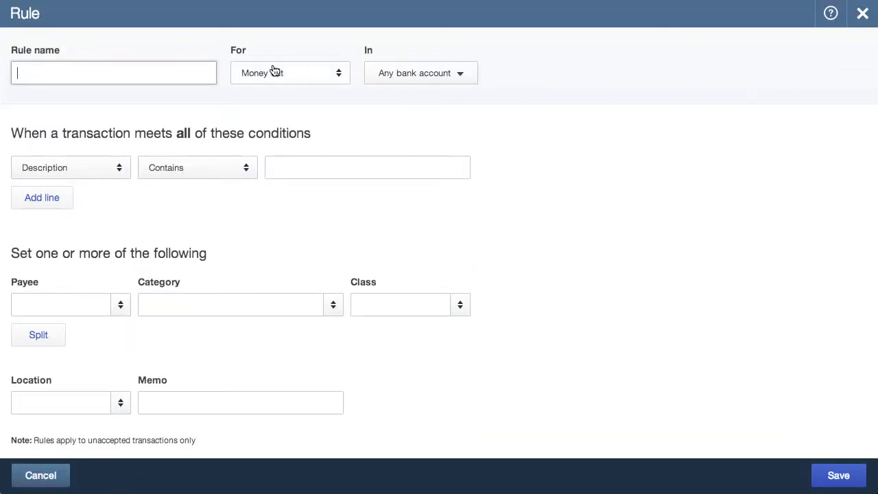
# Step: Name the rule 'Bank of America Bank Fees' for Money out in any bank account
pyautogui.write('Bank of America Bank Fees')
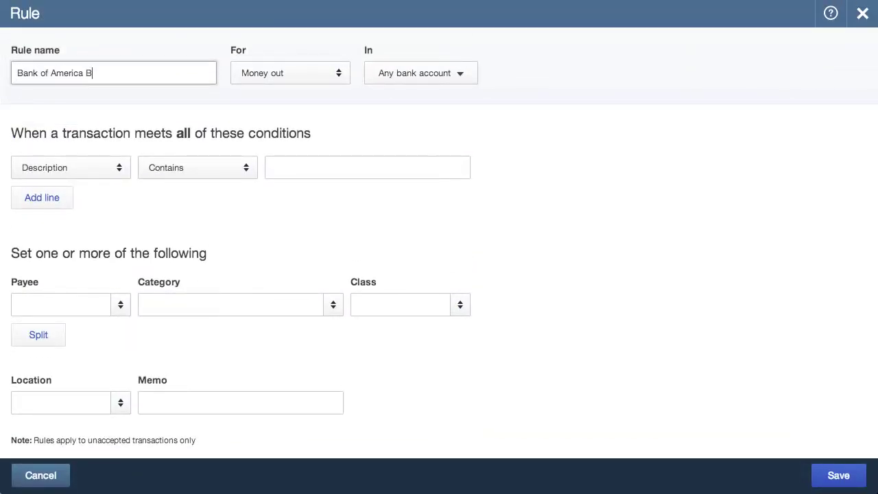
pyautogui.click(267, 79)
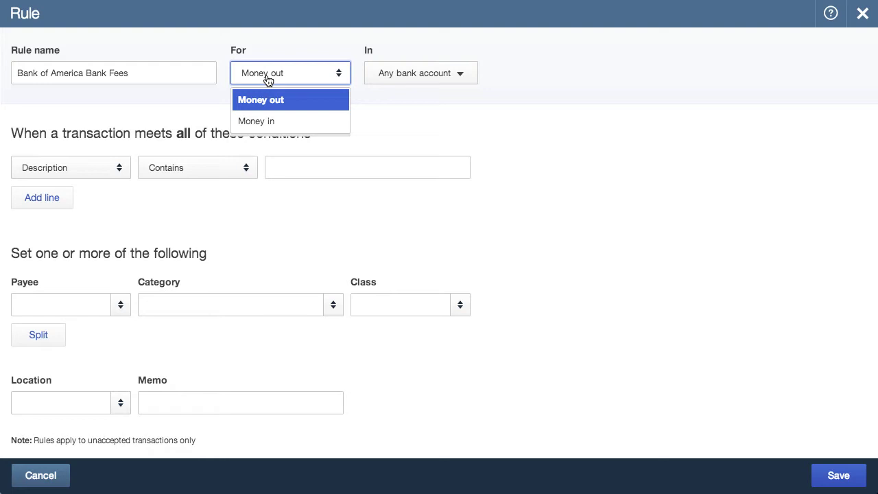
pyautogui.click(307, 100)
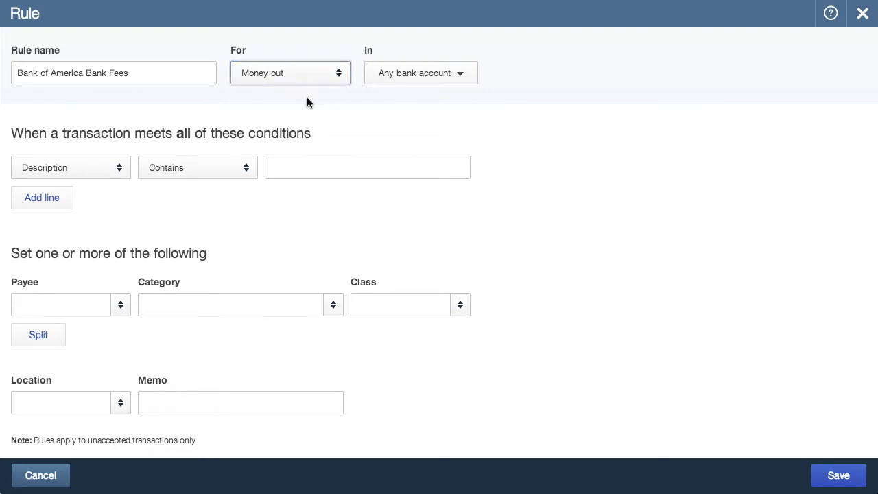
pyautogui.click(452, 80)
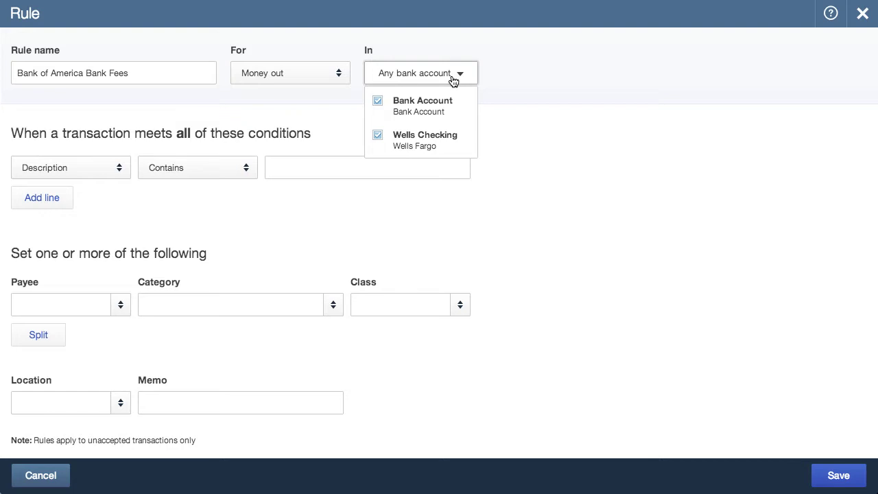
pyautogui.click(334, 112)
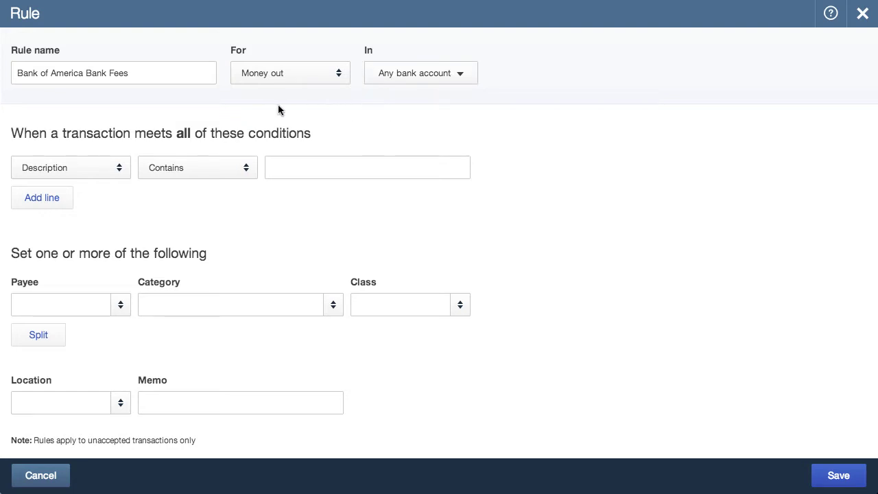
# Step: Set the first condition to Description Contains
pyautogui.click(84, 173)
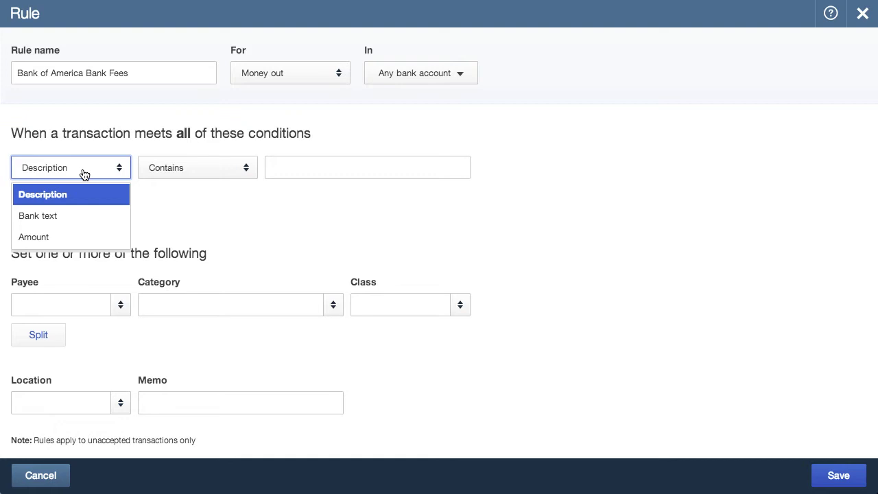
pyautogui.click(87, 196)
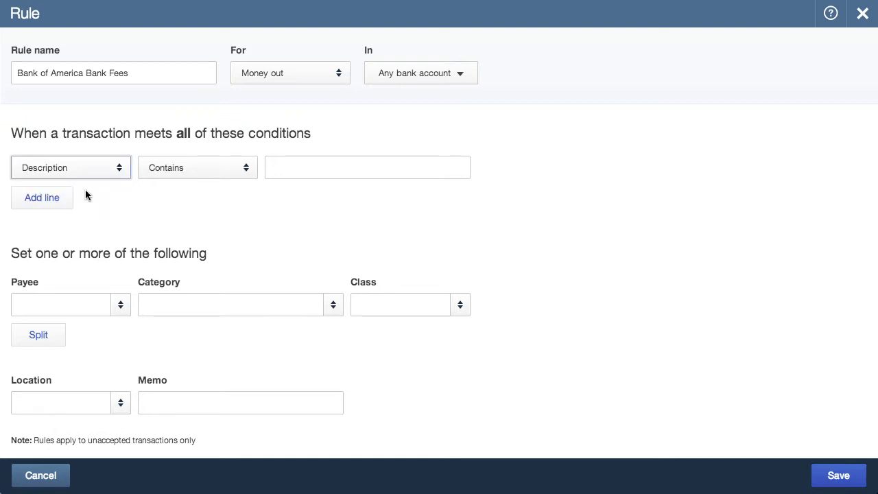
pyautogui.click(173, 169)
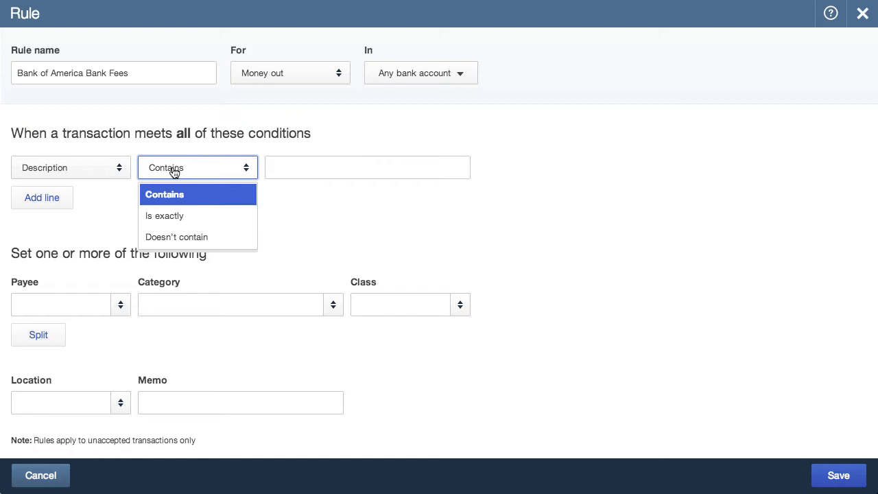
pyautogui.click(189, 193)
# Step: Make the description contain 'Bank of America' and add a second condition on Amount
pyautogui.click(288, 177)
pyautogui.write('Bank ')
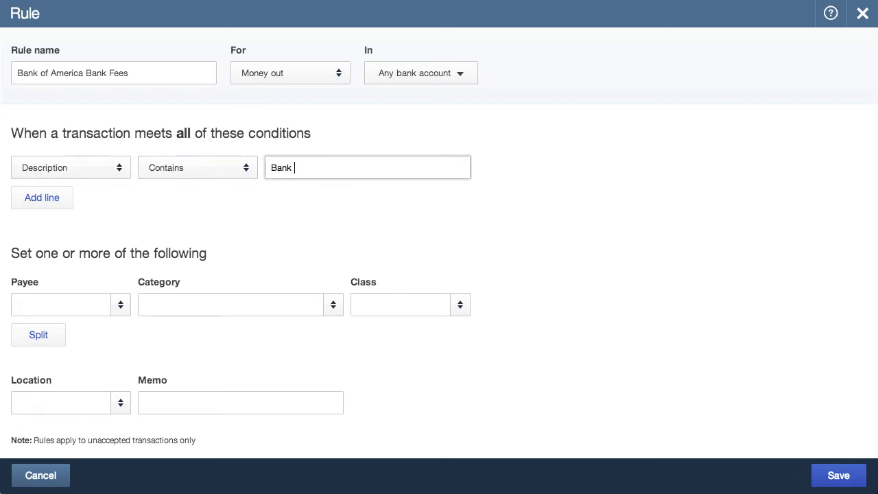
pyautogui.write('of America')
pyautogui.click(65, 201)
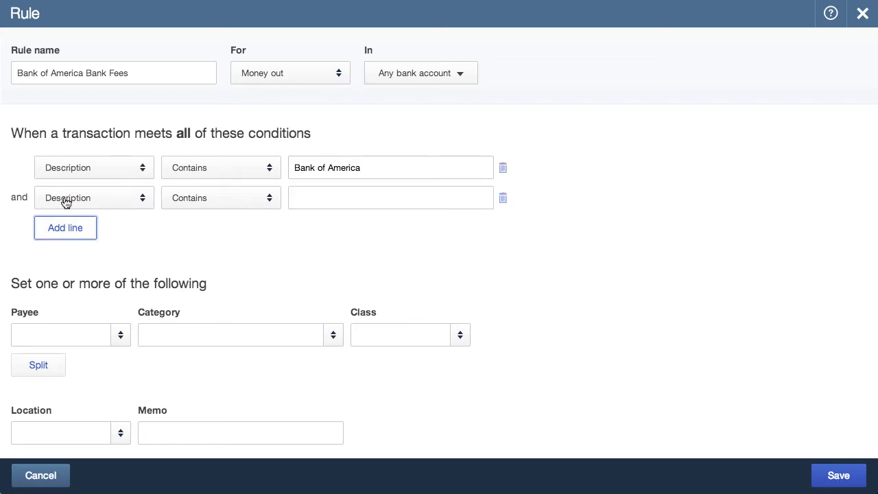
pyautogui.click(65, 201)
pyautogui.click(113, 267)
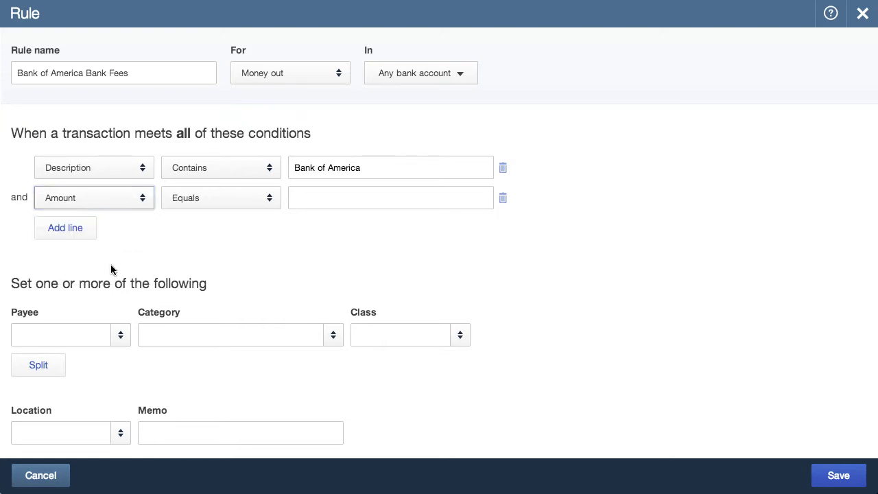
# Step: Set the amount condition to Is less than 50.00
pyautogui.click(254, 201)
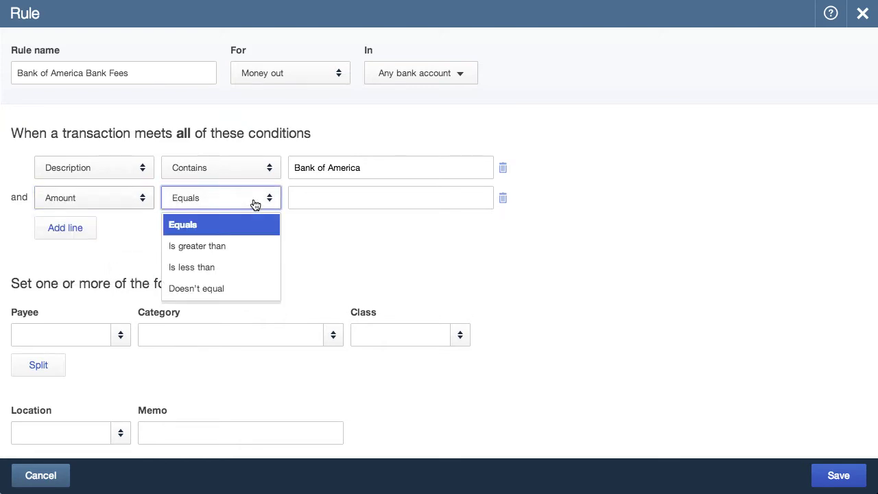
pyautogui.click(248, 267)
pyautogui.click(321, 202)
pyautogui.write('50.00')
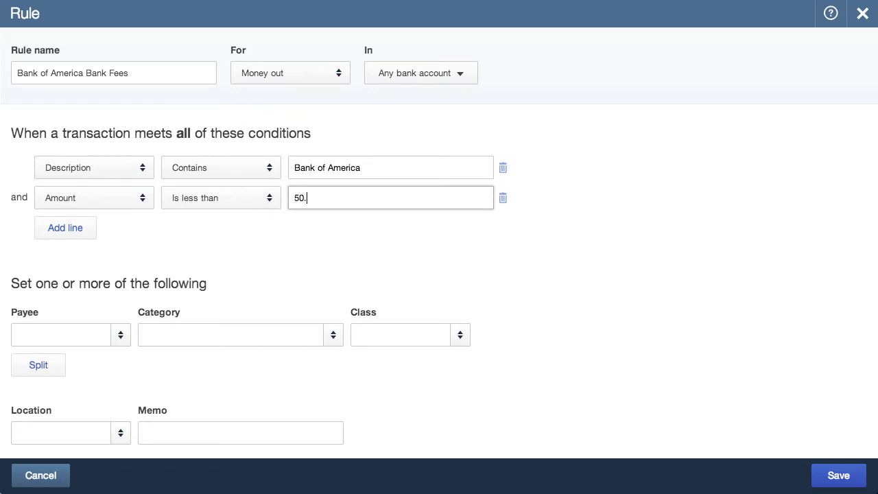
pyautogui.click(311, 248)
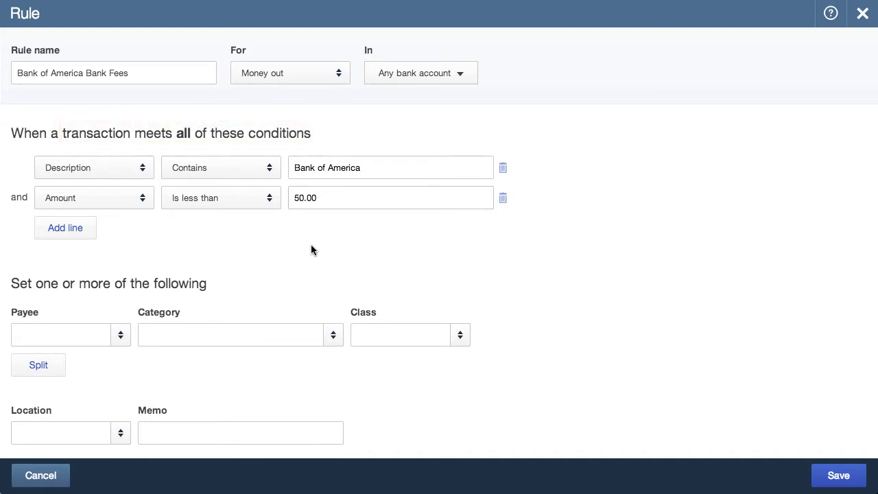
pyautogui.scroll(-1, 311, 250)
pyautogui.click(94, 302)
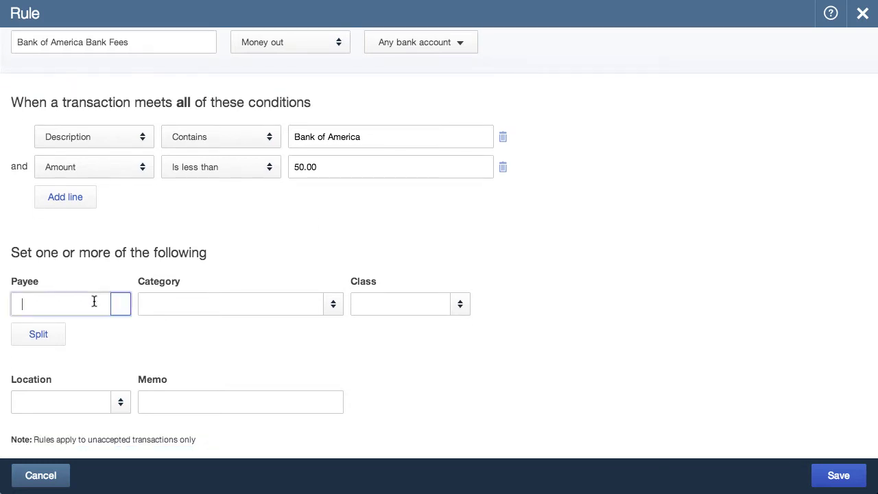
# Step: Assign payee Bank of America and category Bank fees, then save the rule
pyautogui.click(117, 307)
pyautogui.write('Bank of America')
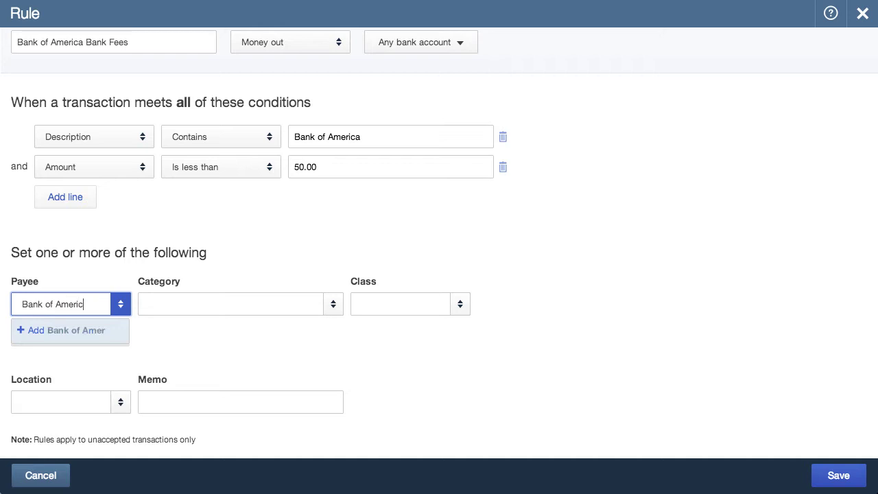
pyautogui.click(333, 307)
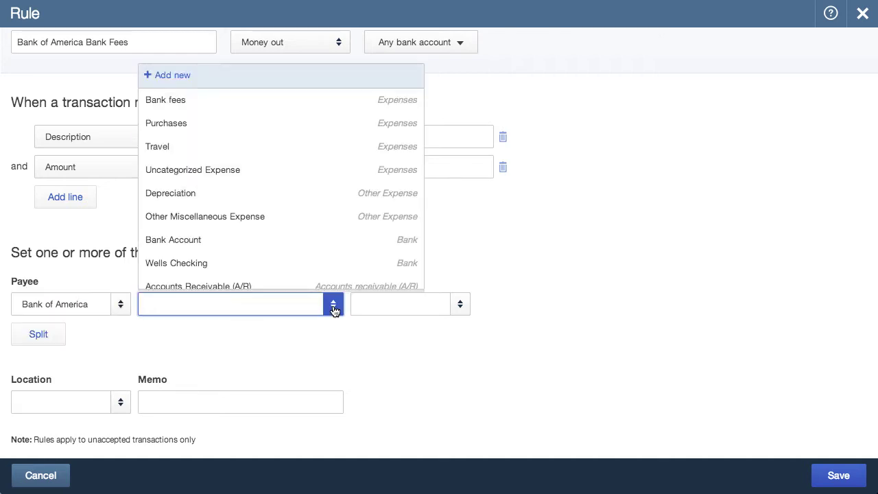
pyautogui.click(279, 101)
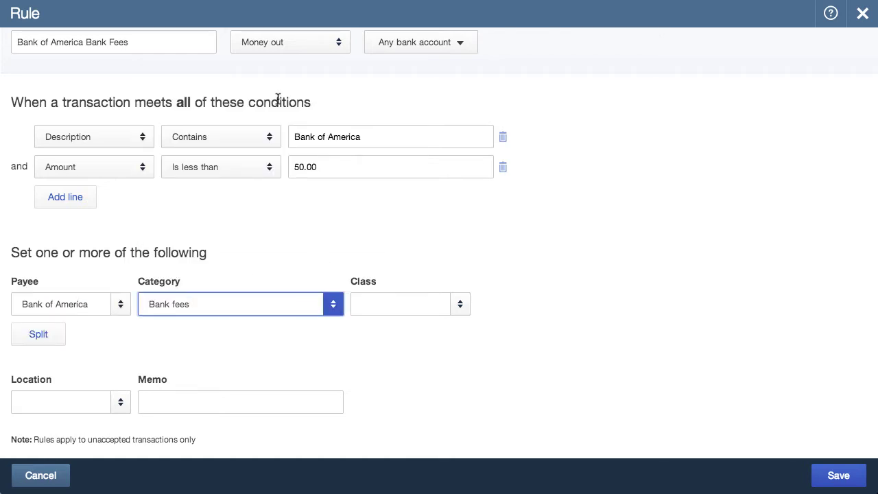
pyautogui.click(288, 116)
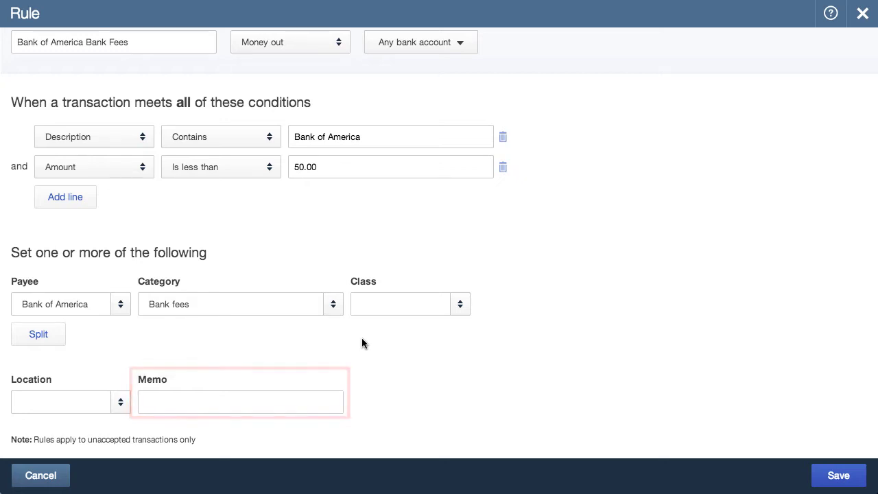
pyautogui.click(825, 473)
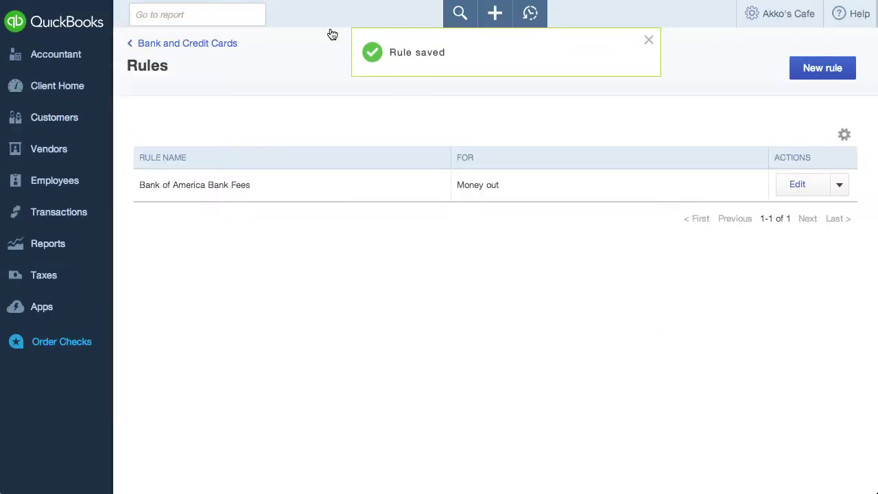
# Step: Back in Bank and Credit Cards, add the $8.00 Bank Of America fee categorised by the rule
pyautogui.click(232, 43)
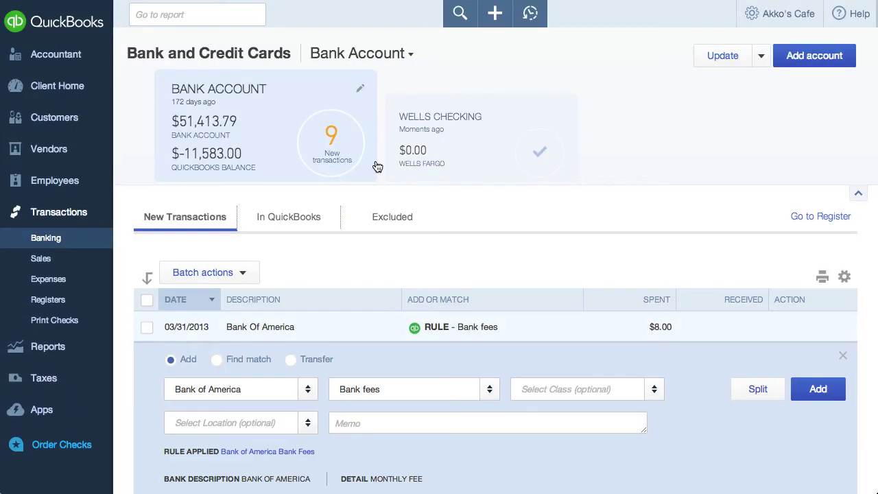
pyautogui.scroll(-2, 476, 218)
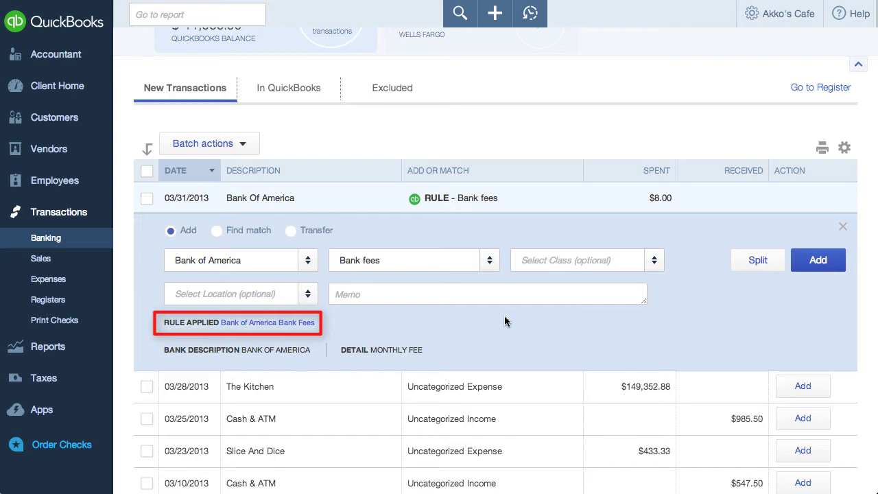
pyautogui.scroll(1, 638, 332)
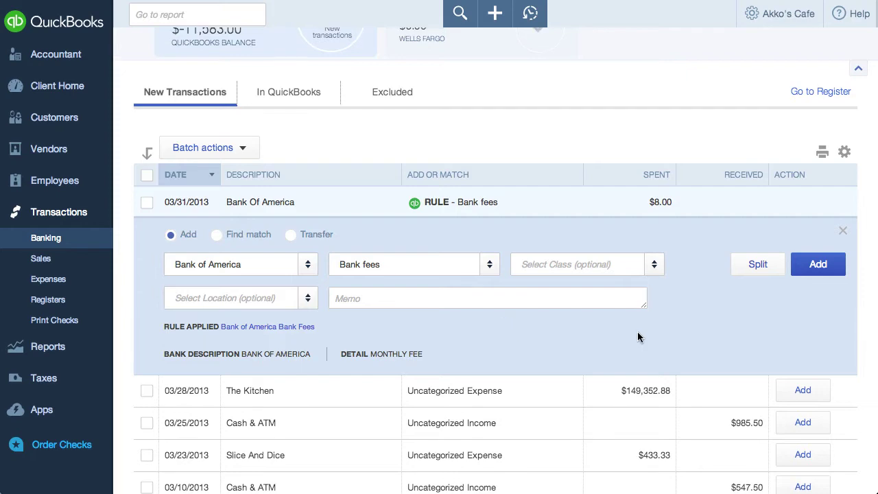
pyautogui.click(818, 265)
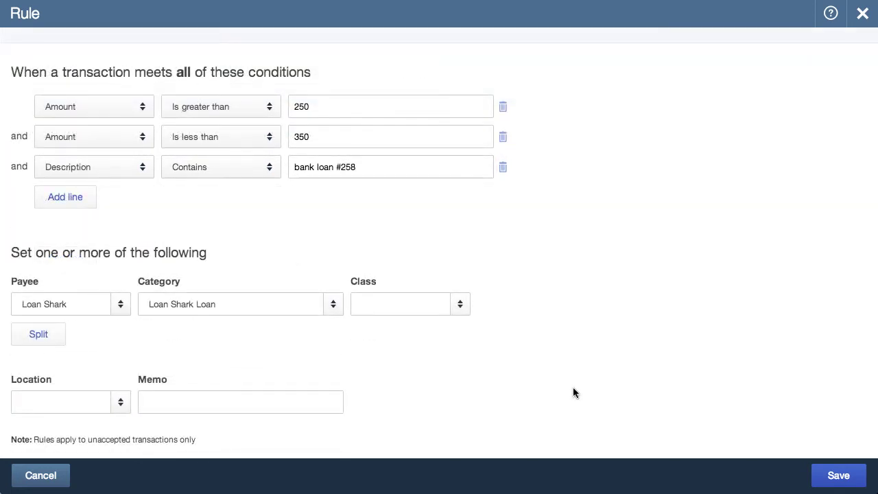
# Step: Split the Bank Loan rule's Loan Shark Loan category across several lines
pyautogui.click(61, 343)
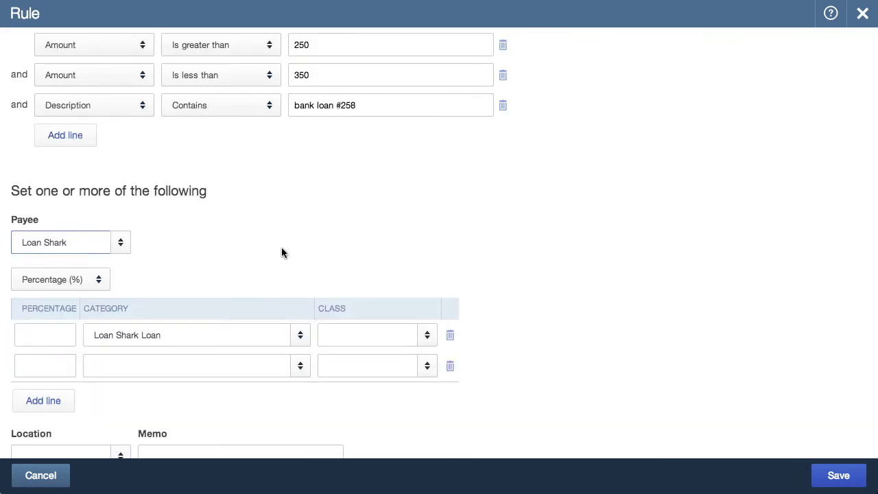
# Step: Split by Amount ($): 250 to Loan Shark Loan, the remainder to Loan Interest
pyautogui.click(77, 287)
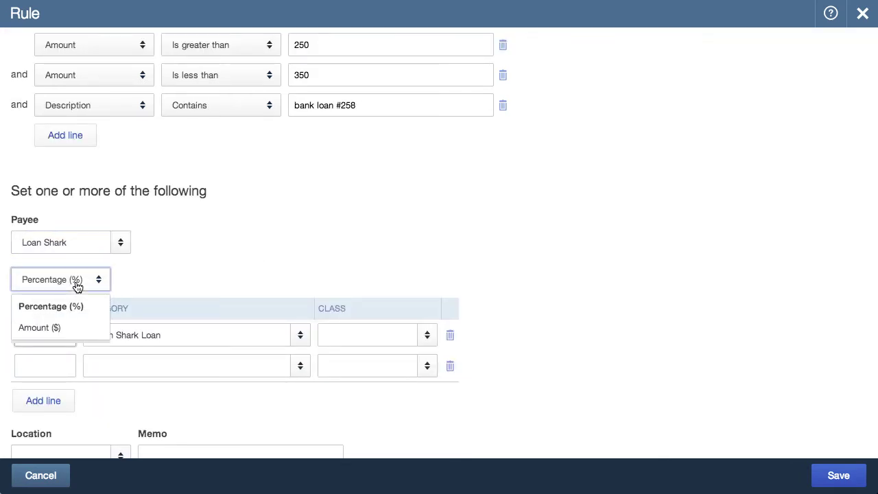
pyautogui.click(68, 324)
pyautogui.click(68, 328)
pyautogui.write('250')
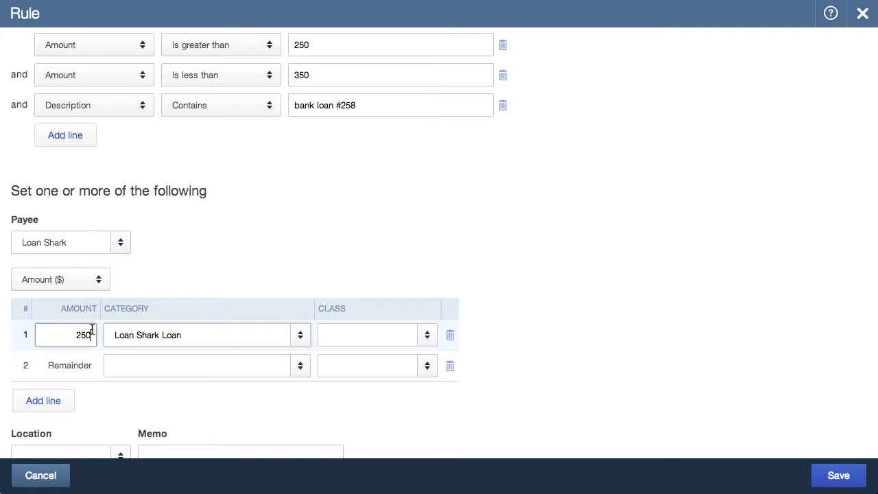
pyautogui.click(147, 364)
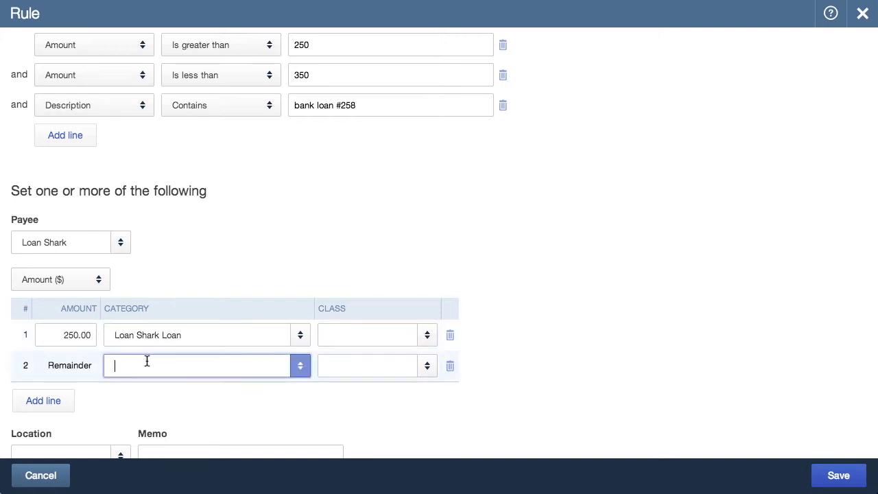
pyautogui.write('Loan Interest')
pyautogui.press('Tab')
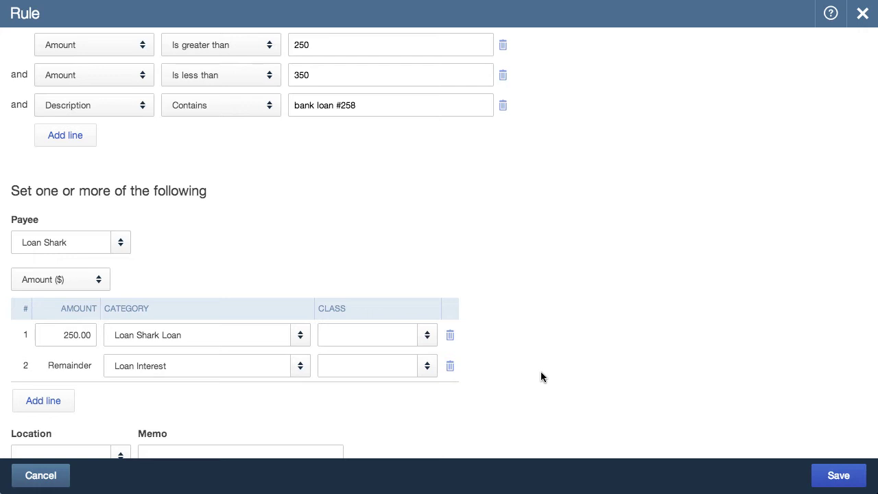
pyautogui.scroll(-2, 540, 372)
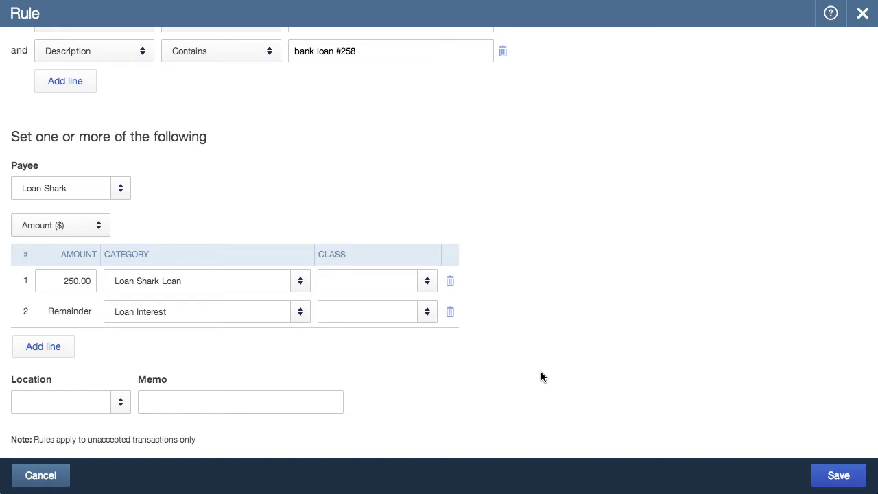
# Step: Save the loan split rule and expand the 09/27/2014 Loan Shark Loans transaction
pyautogui.click(839, 475)
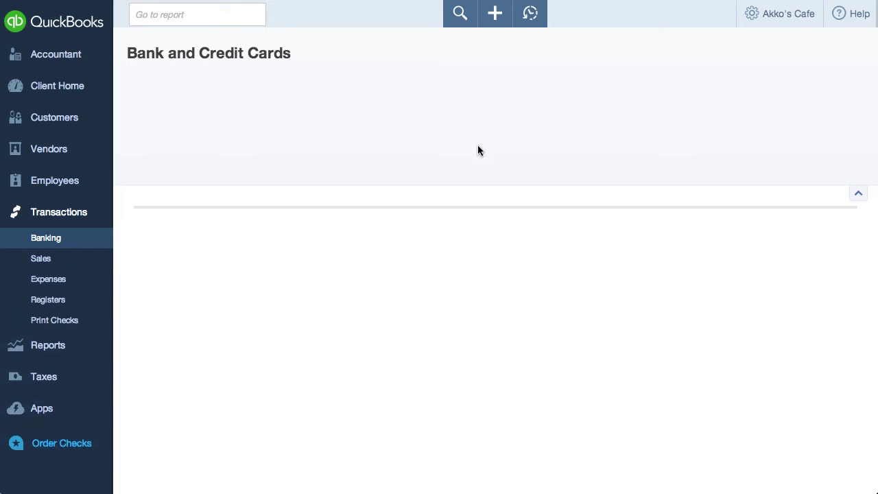
pyautogui.scroll(-5, 523, 217)
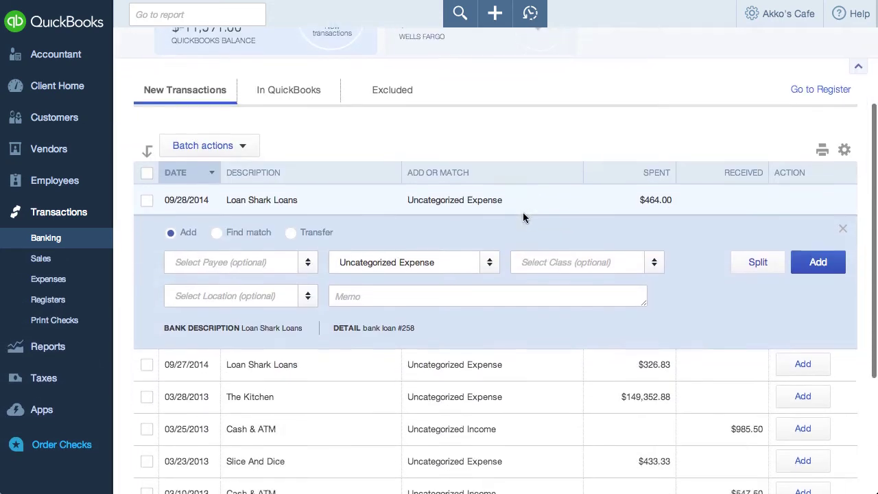
pyautogui.click(553, 323)
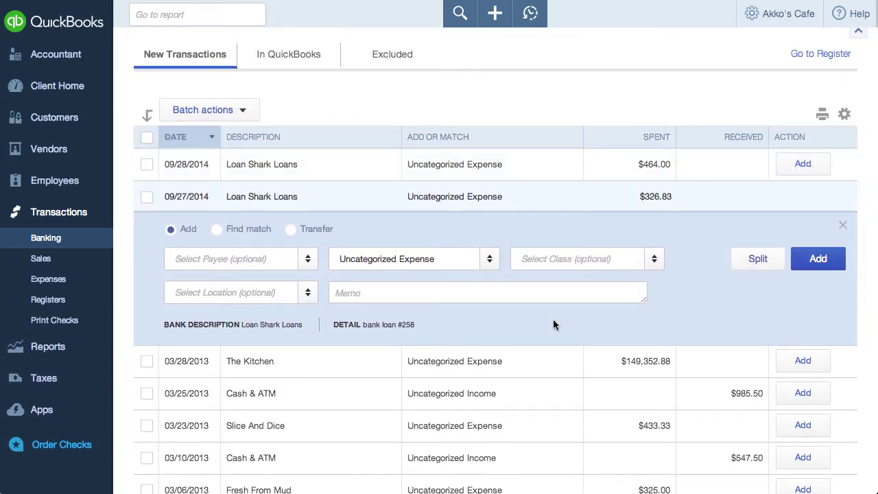
pyautogui.scroll(3, 554, 324)
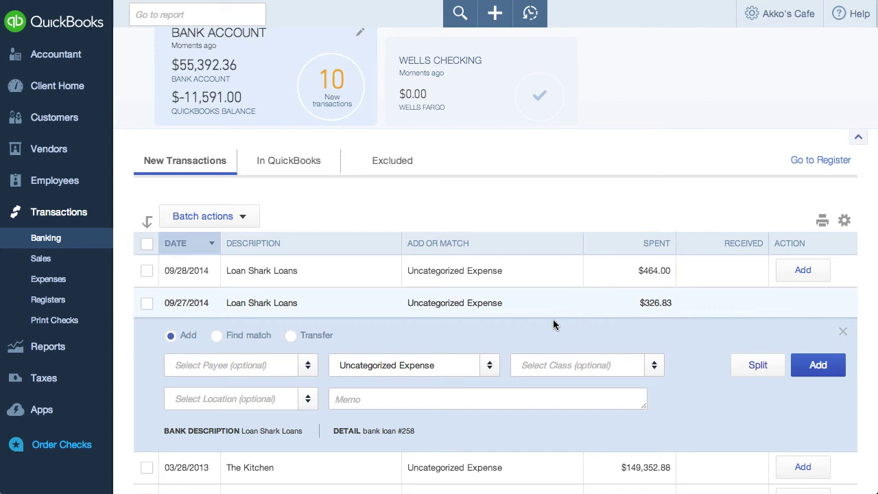
pyautogui.scroll(2, 553, 319)
pyautogui.click(761, 55)
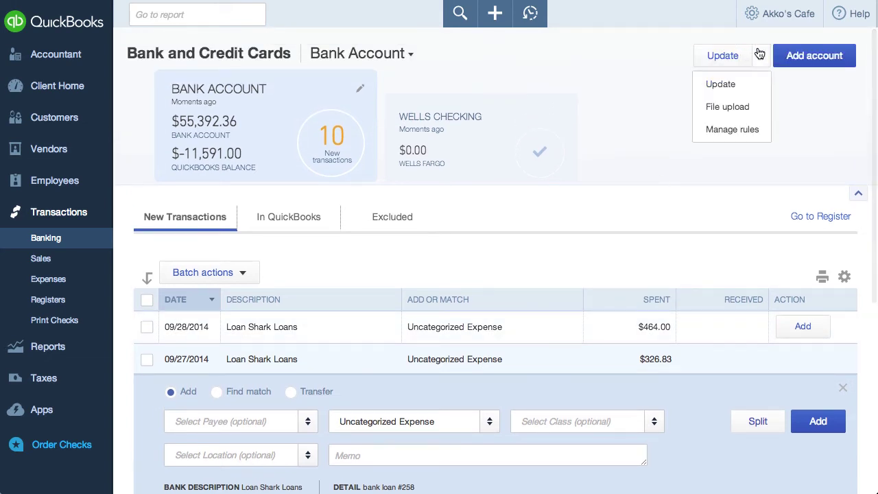
# Step: Edit the Bank Loan rule so its third condition checks Bank text
pyautogui.click(727, 130)
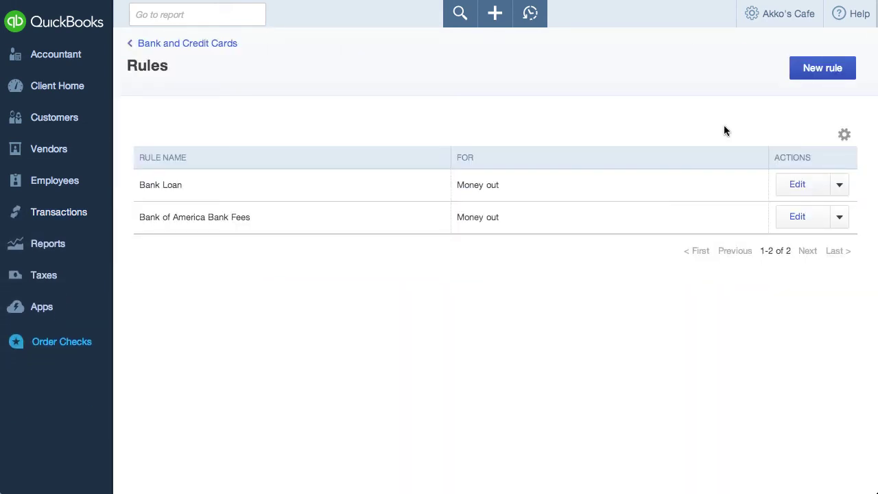
pyautogui.click(827, 187)
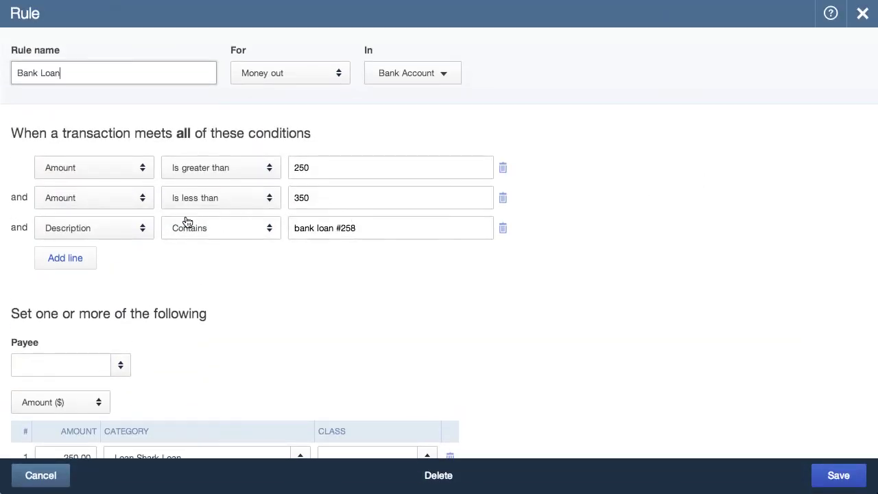
pyautogui.click(131, 229)
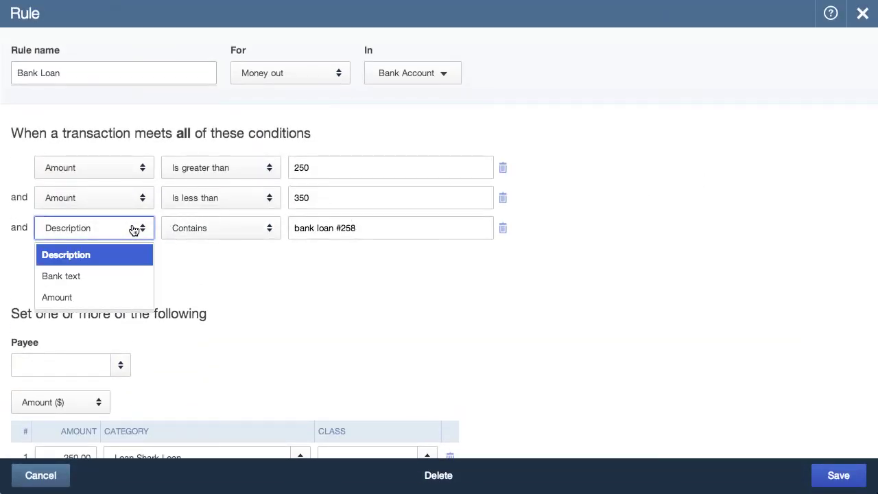
pyautogui.click(124, 275)
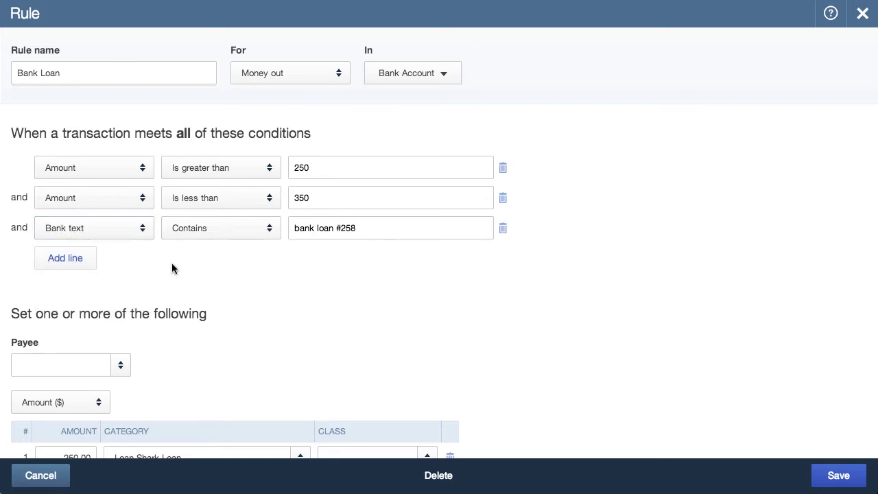
pyautogui.scroll(-3, 226, 258)
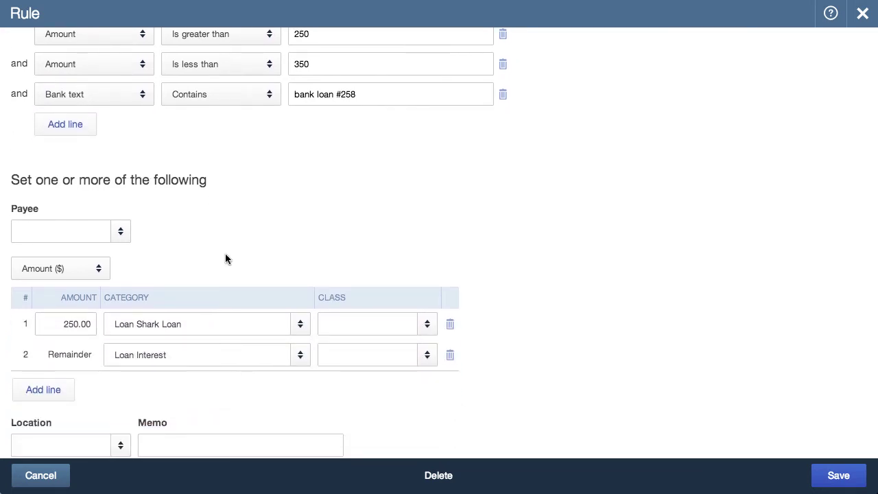
# Step: Set the rule's payee to Loan Shark and save it
pyautogui.click(79, 236)
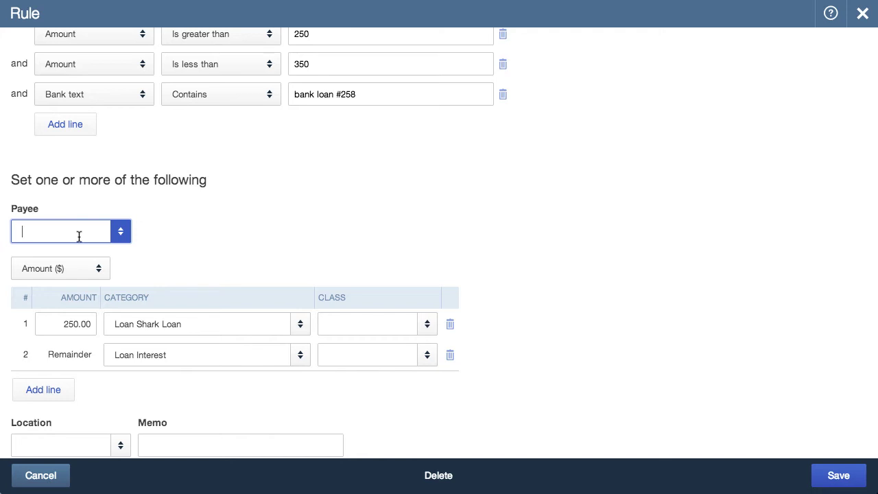
pyautogui.write('Loa')
pyautogui.click(54, 282)
pyautogui.scroll(-1, 193, 265)
pyautogui.click(839, 476)
# Step: Back in the bank transactions list, expand the 09/27/2014 Loan Shark Loans payment to check its rule
pyautogui.click(209, 45)
pyautogui.scroll(-2, 582, 214)
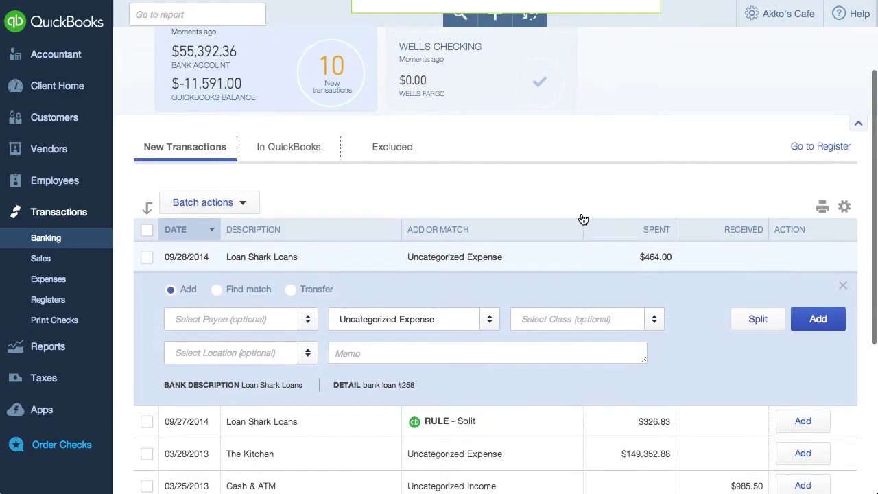
pyautogui.scroll(-1, 582, 218)
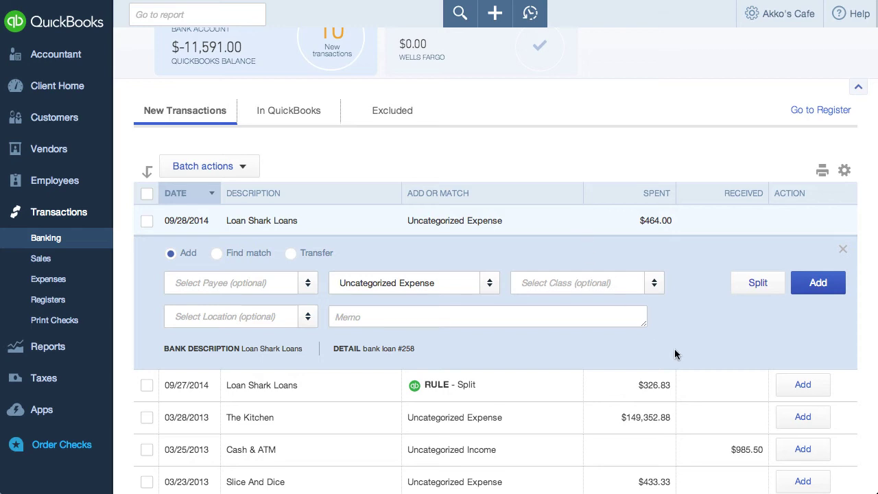
pyautogui.click(723, 383)
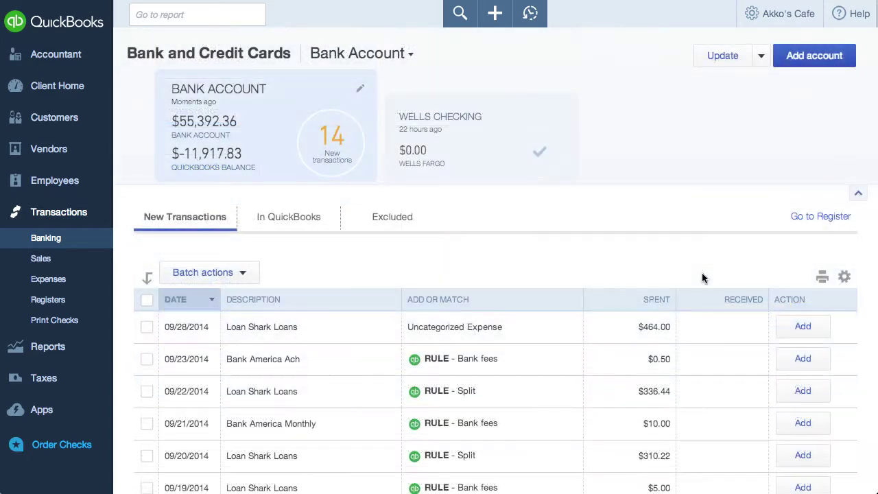
pyautogui.scroll(-4, 703, 275)
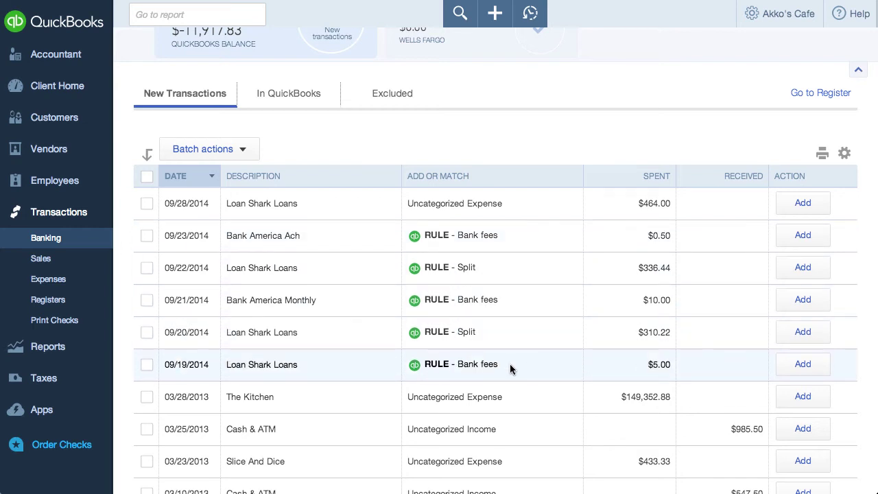
pyautogui.click(362, 367)
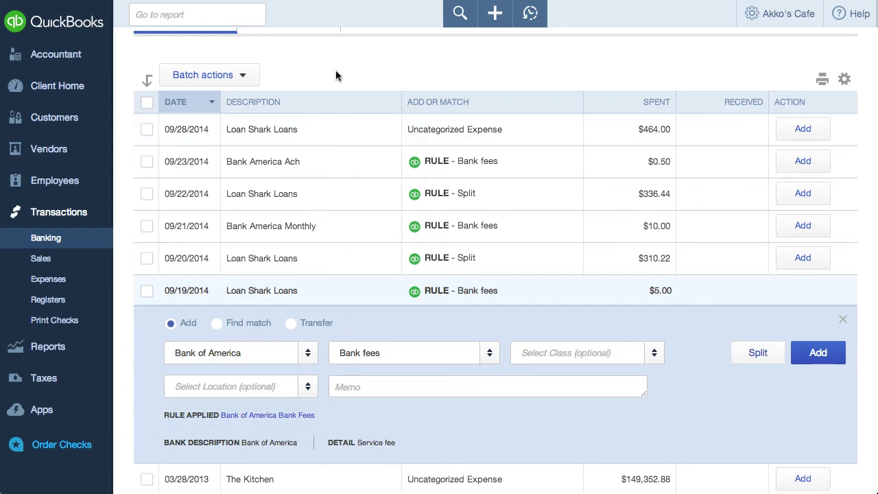
pyautogui.click(843, 320)
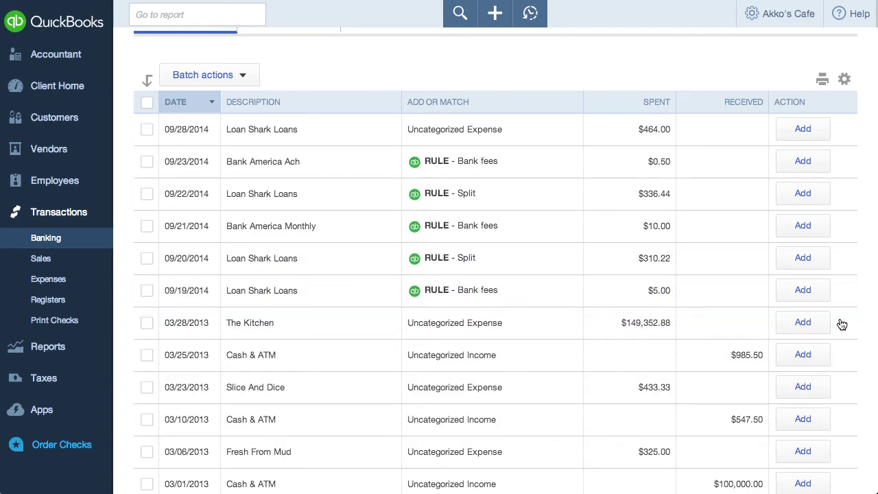
pyautogui.click(147, 291)
# Step: Tick the 09/19–09/23 rule rows, Accept Selected via Batch actions, then list the In QuickBooks tab
pyautogui.click(147, 258)
pyautogui.click(147, 227)
pyautogui.click(147, 195)
pyautogui.click(147, 162)
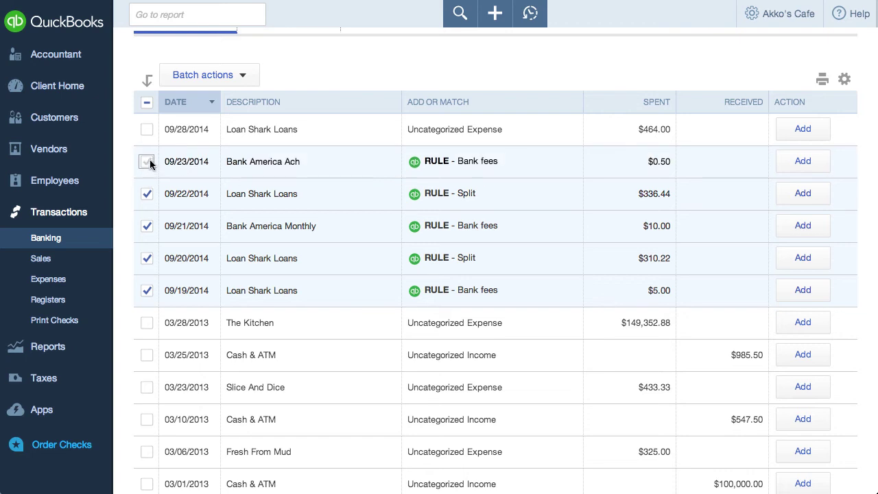
pyautogui.click(247, 79)
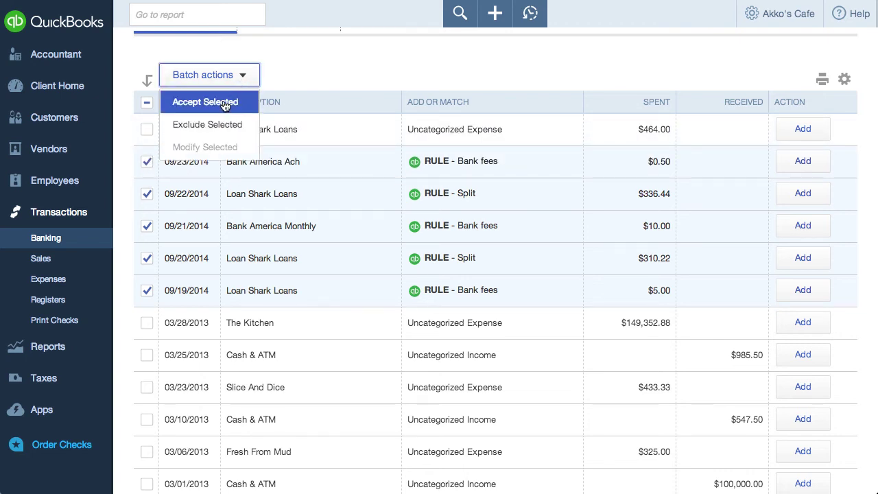
pyautogui.click(227, 103)
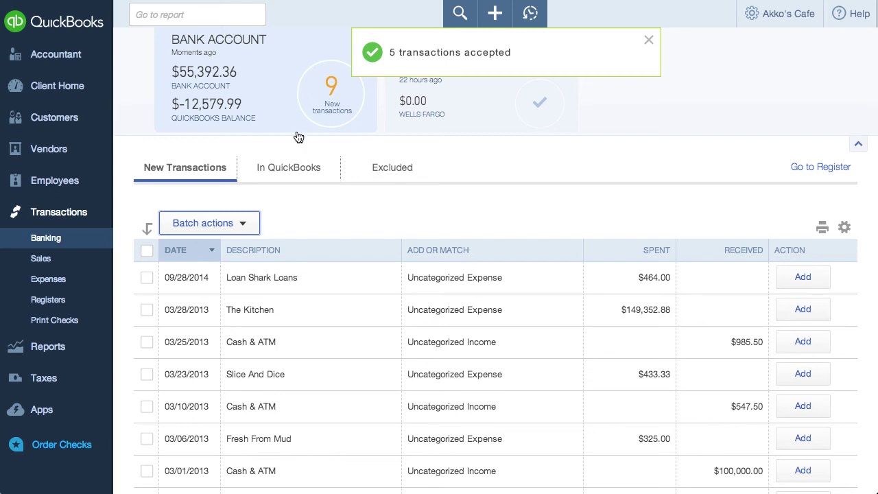
pyautogui.click(300, 170)
pyautogui.scroll(-2, 393, 241)
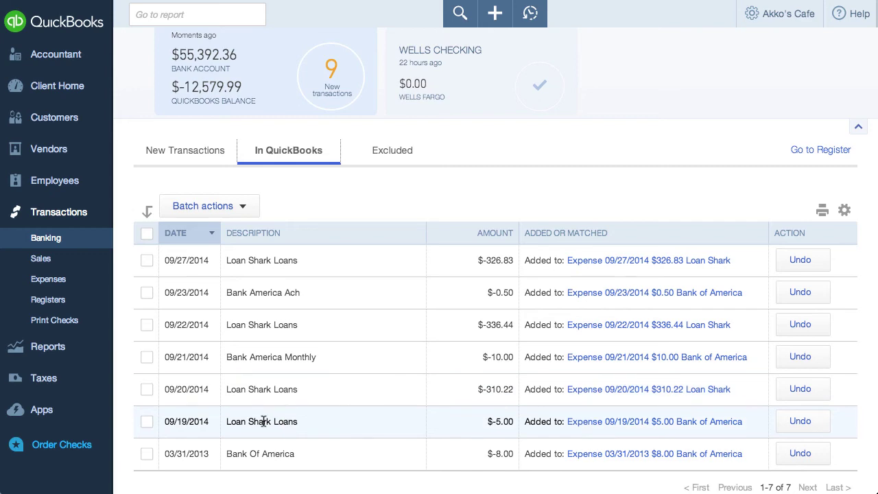
# Step: Open the 09/19/2014 $5.00 Bank of America expense from the In QuickBooks list
pyautogui.click(673, 425)
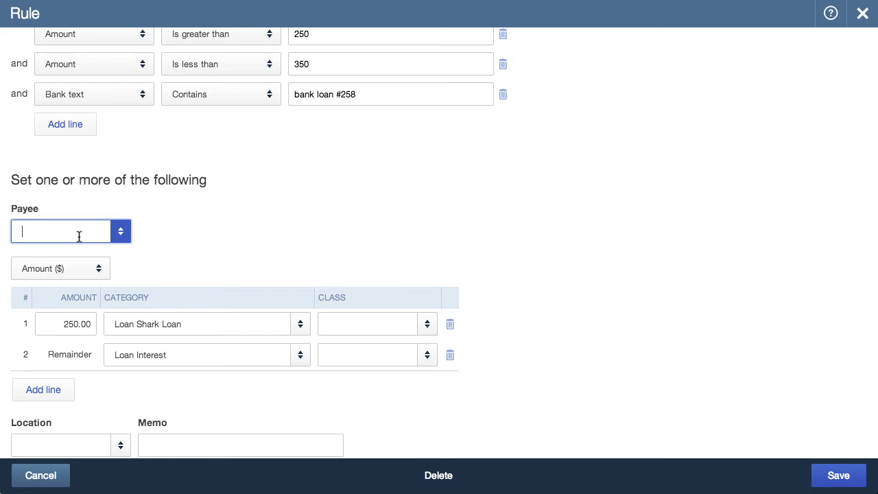
pyautogui.write('Loan Shark')
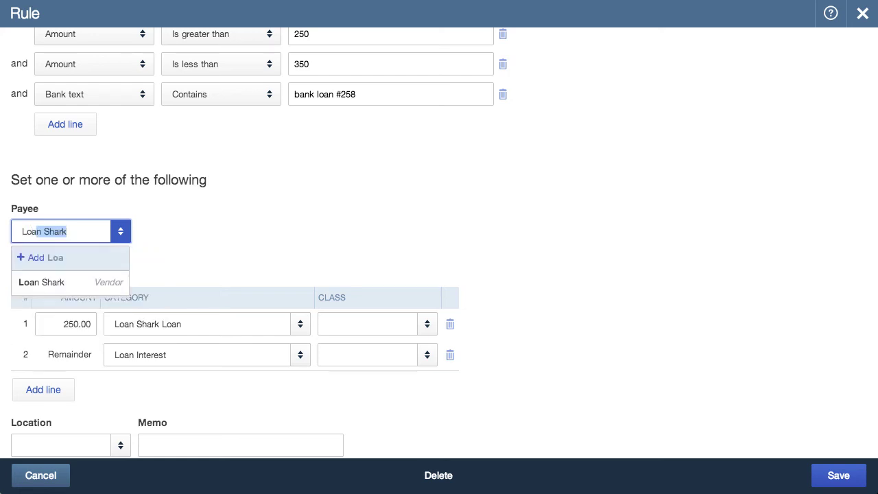
pyautogui.press('Down')
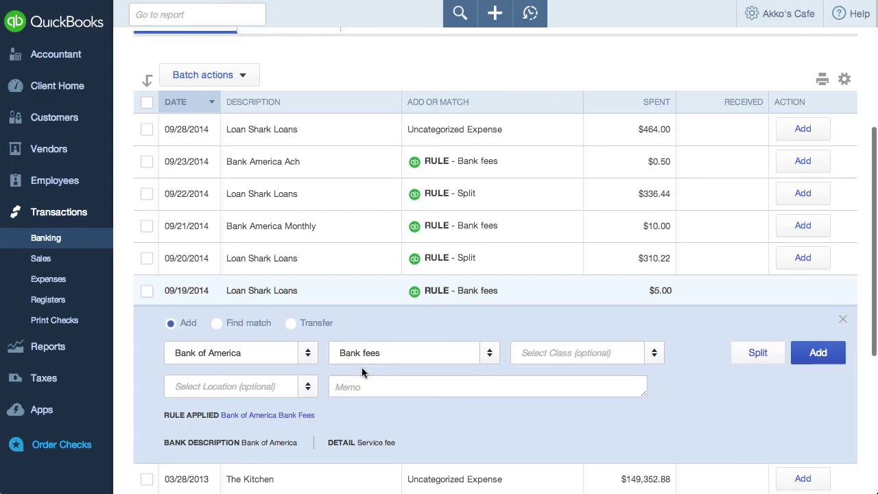